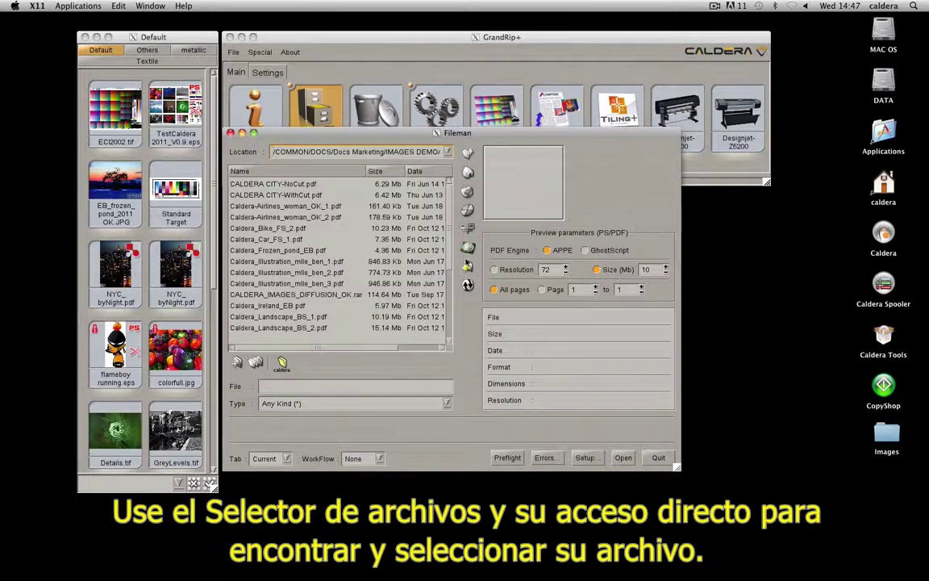
Step: Open CALDERA CITY-WithCut.pdf from Fileman, quit Fileman, and select its thumbnail in the Default image bar
left_click(294, 184)
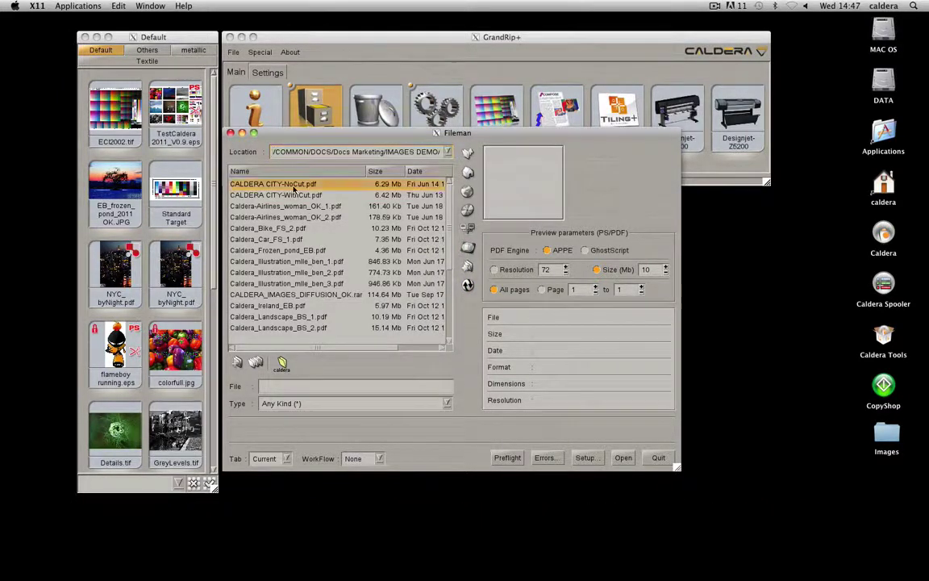
left_click(293, 195)
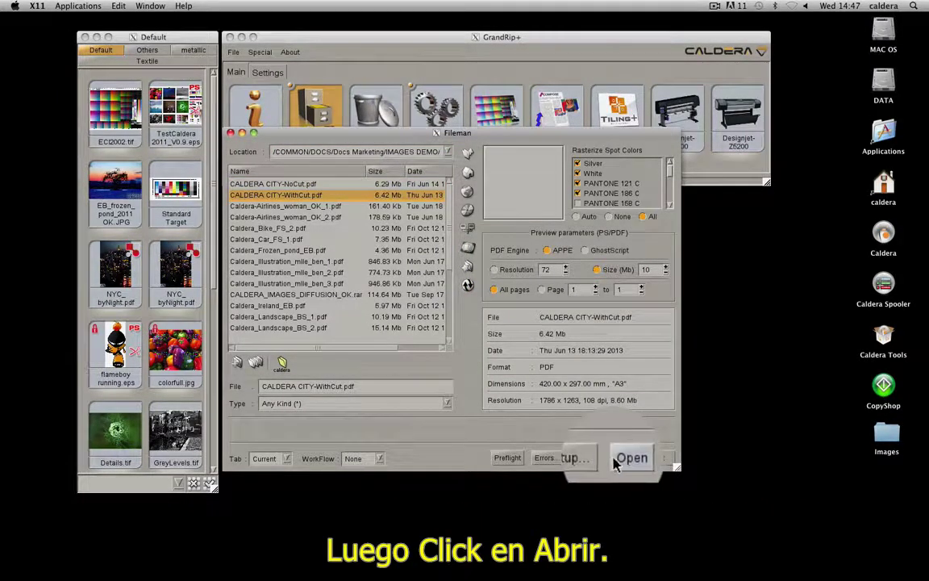
left_click(622, 458)
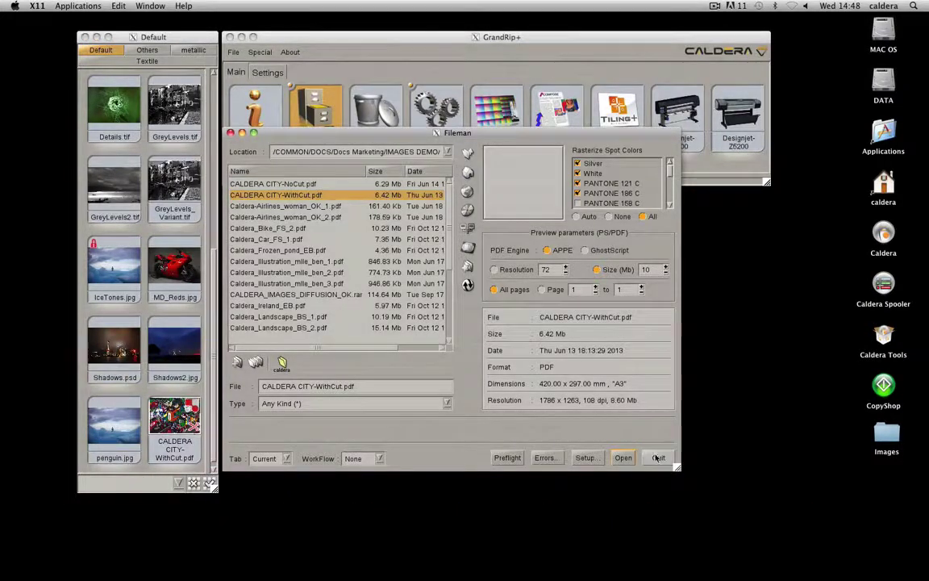
left_click(658, 457)
left_click(176, 417)
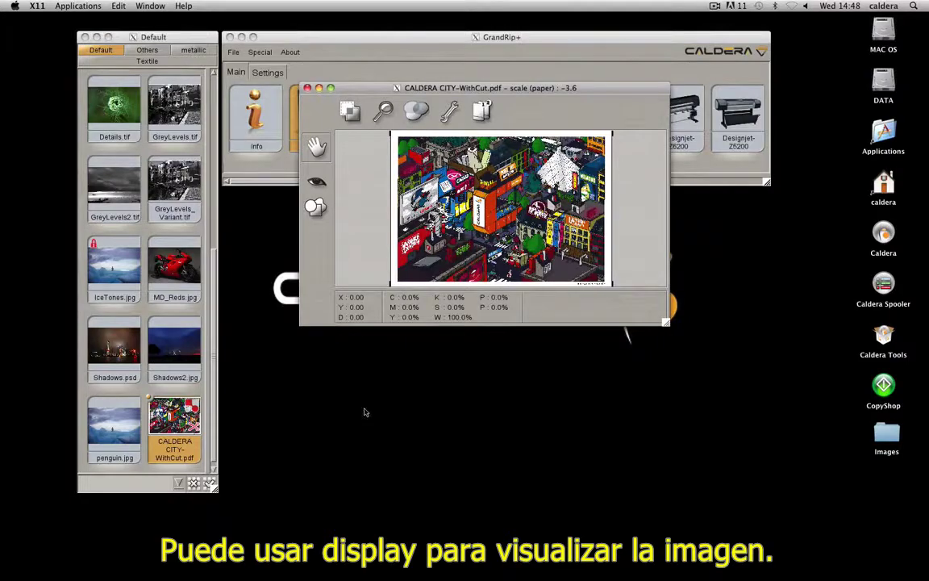
left_click_drag(667, 327, 803, 440)
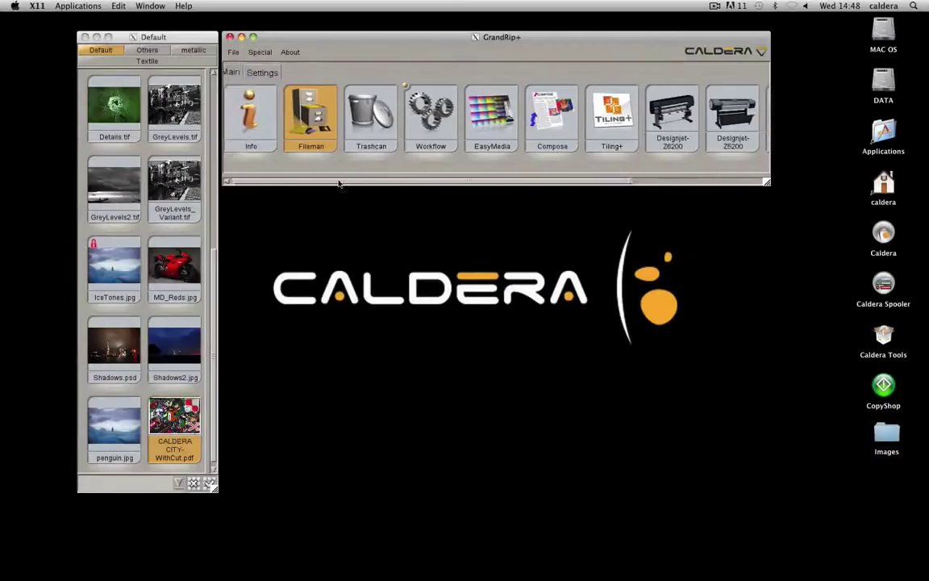
left_click_drag(338, 183, 422, 184)
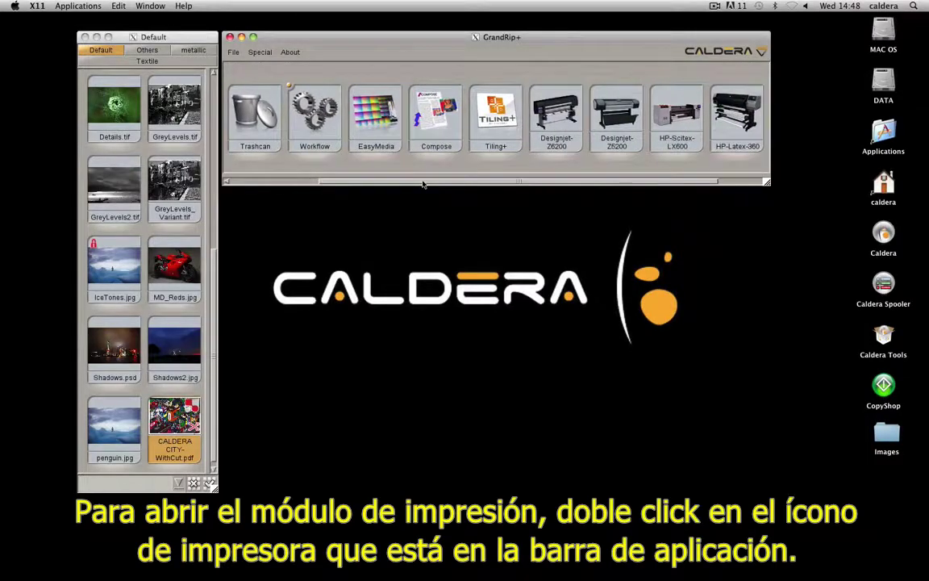
Step: Open the HP-Latex-360 module and drag the CALDERA CITY-WithCut.pdf thumbnail into it
double_click(733, 117)
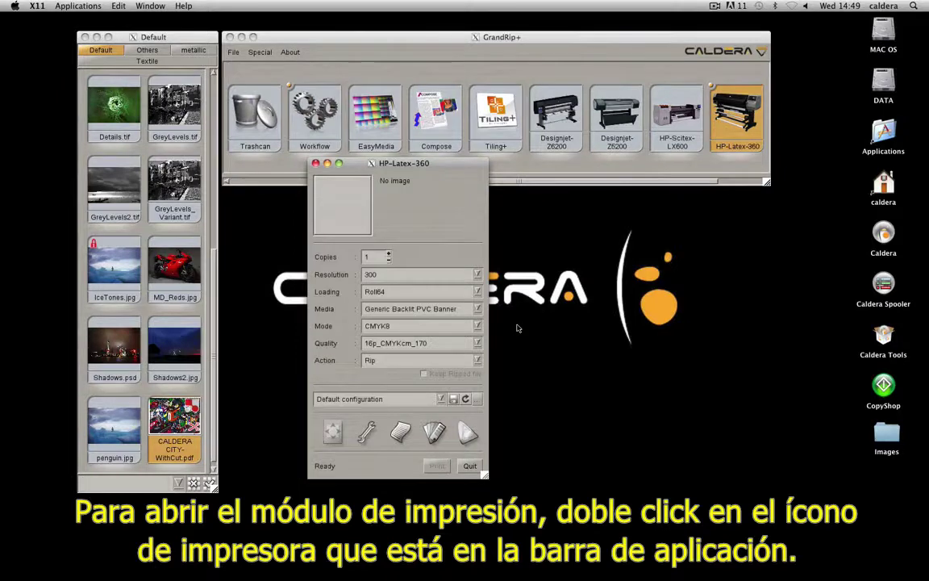
left_click(186, 345)
left_click_drag(205, 334, 330, 201)
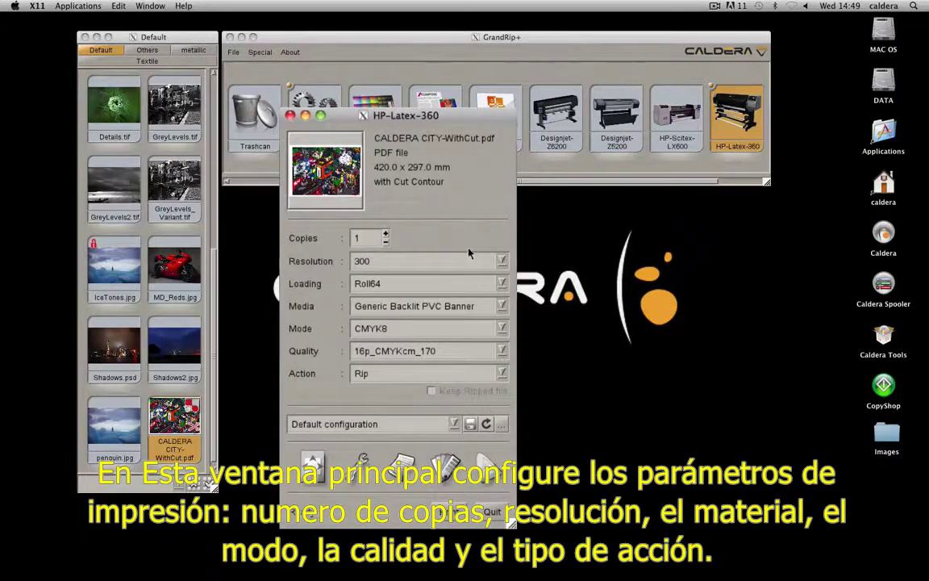
Step: Confirm 300 resolution, Generic Backlit PVC Banner media, CMYK8 mode, 16p_CMYKcm_170 quality and Rip action
left_click(502, 262)
left_click(452, 276)
left_click(502, 307)
left_click(502, 319)
left_click(501, 329)
left_click(501, 345)
left_click(501, 351)
left_click(501, 355)
left_click(501, 375)
left_click(499, 383)
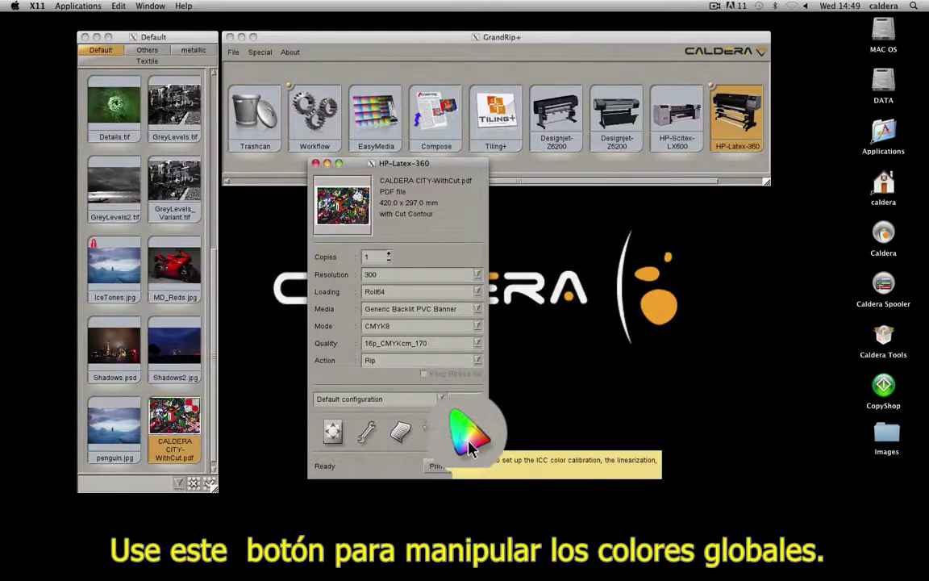
left_click(471, 440)
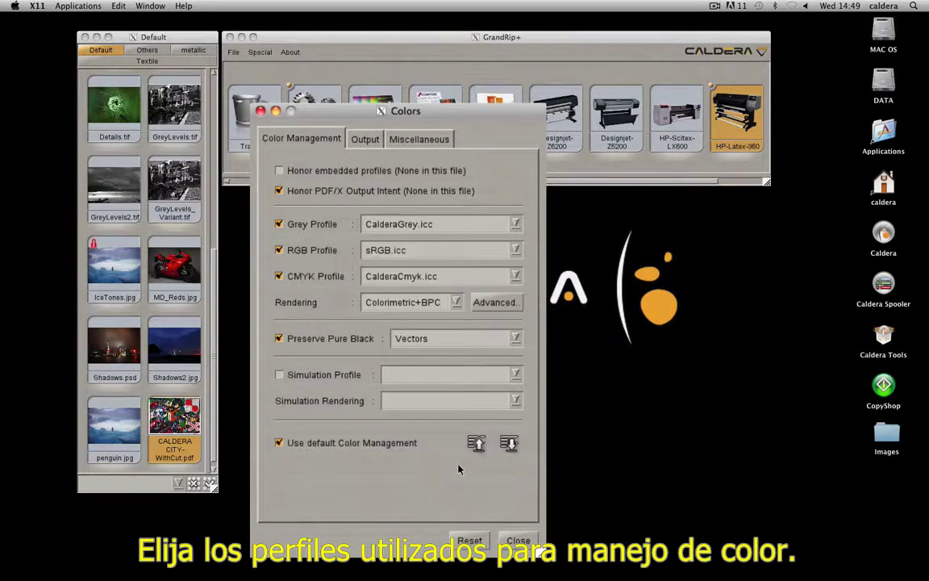
left_click(376, 141)
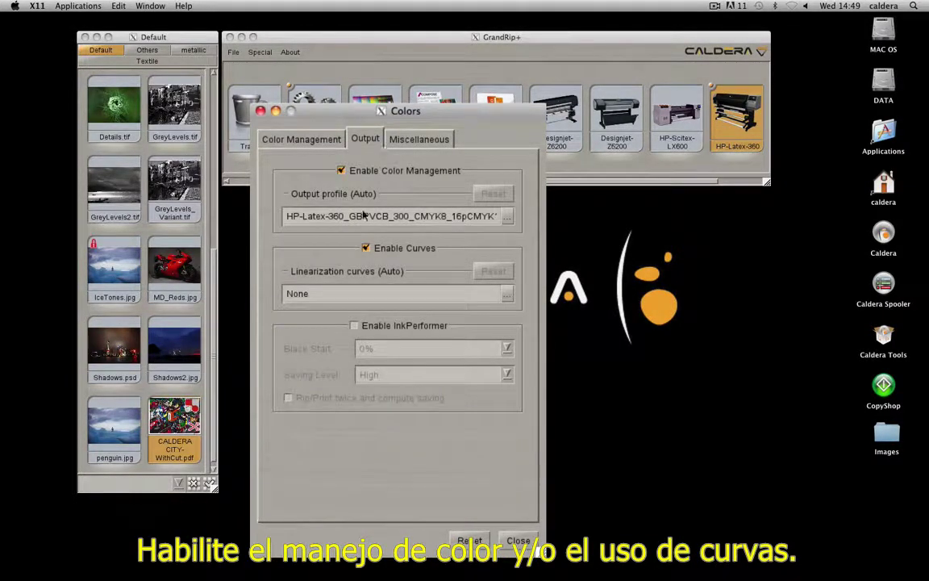
left_click(353, 326)
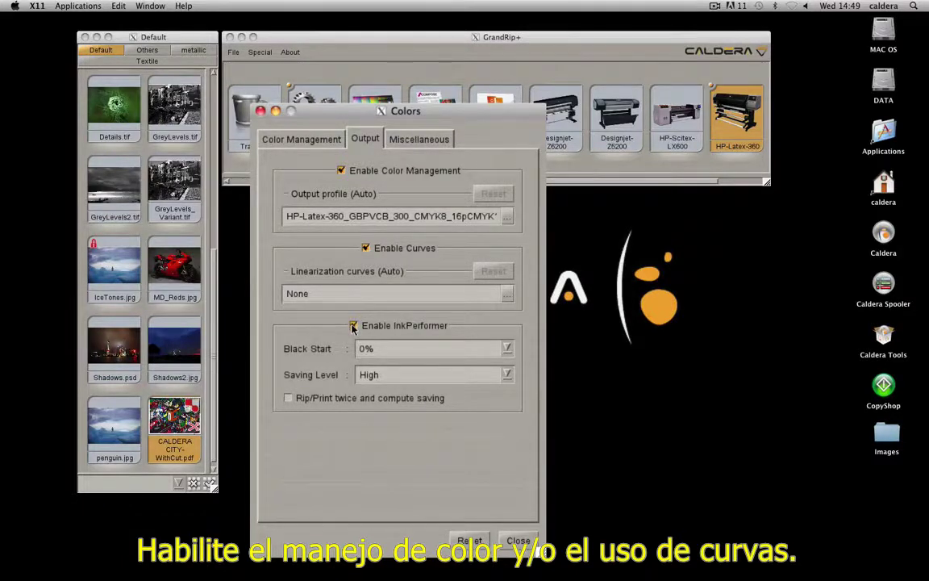
left_click(353, 326)
left_click(415, 140)
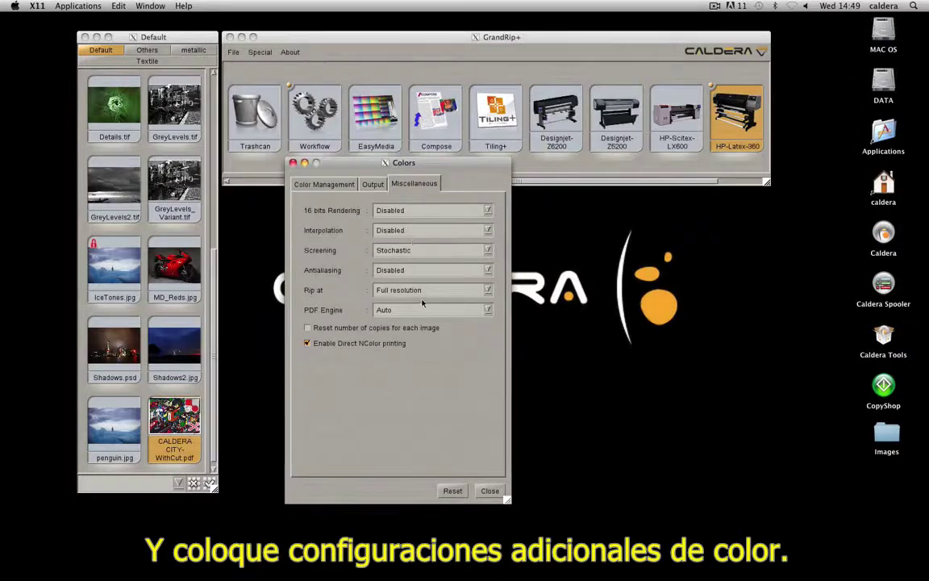
left_click(489, 490)
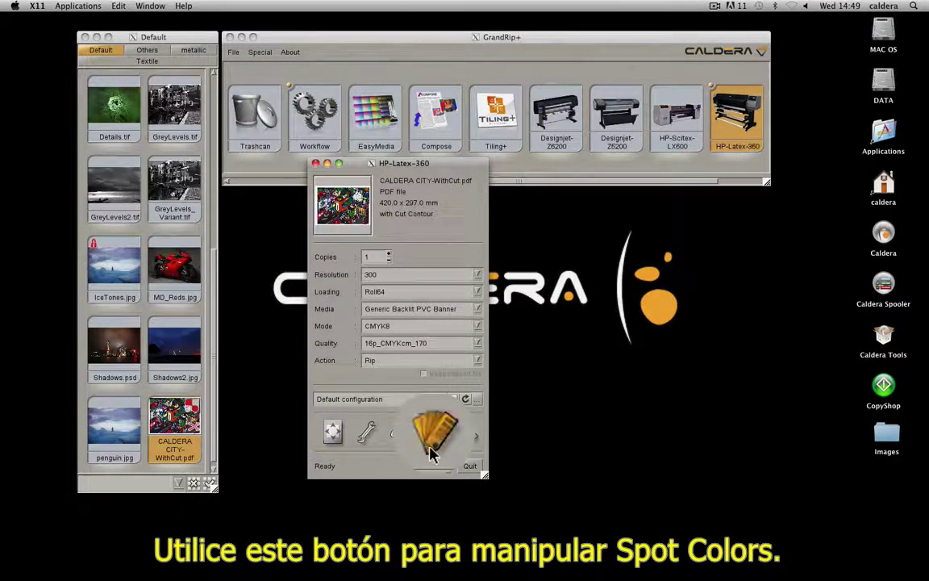
left_click(430, 440)
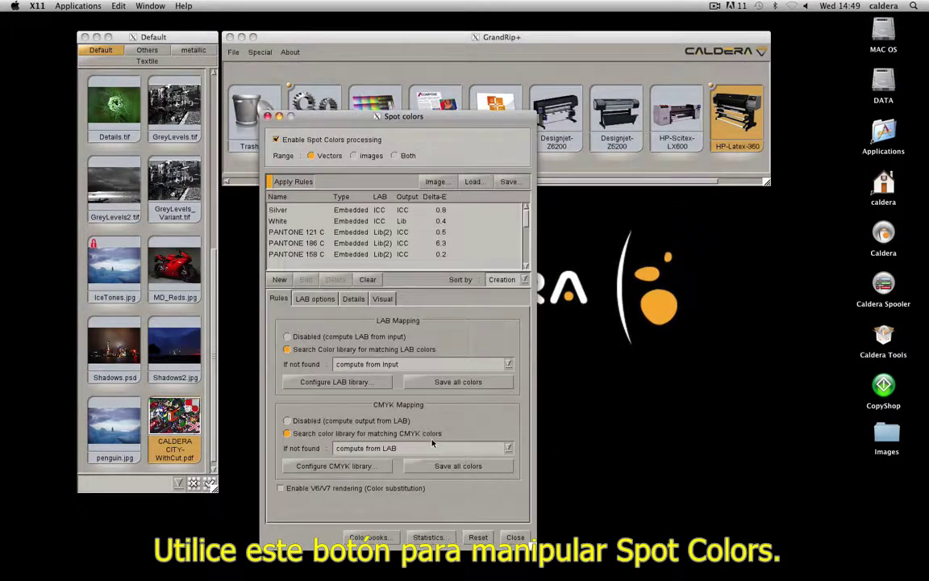
left_click(319, 231)
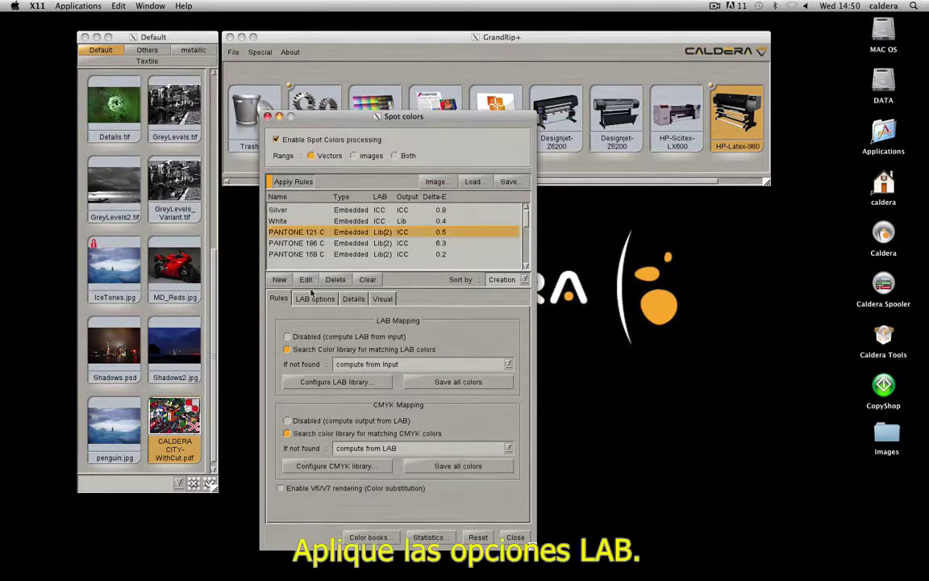
left_click(313, 298)
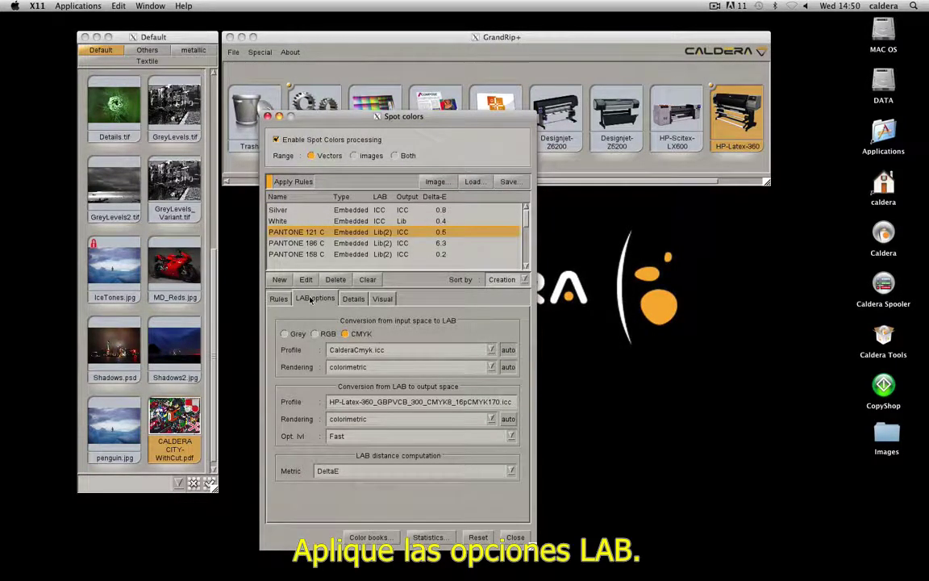
left_click(352, 300)
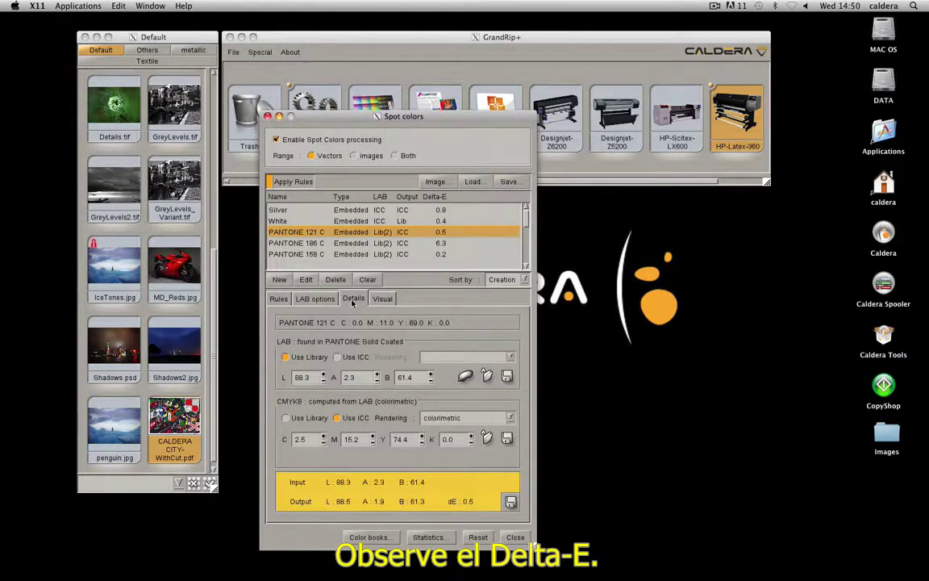
left_click(384, 298)
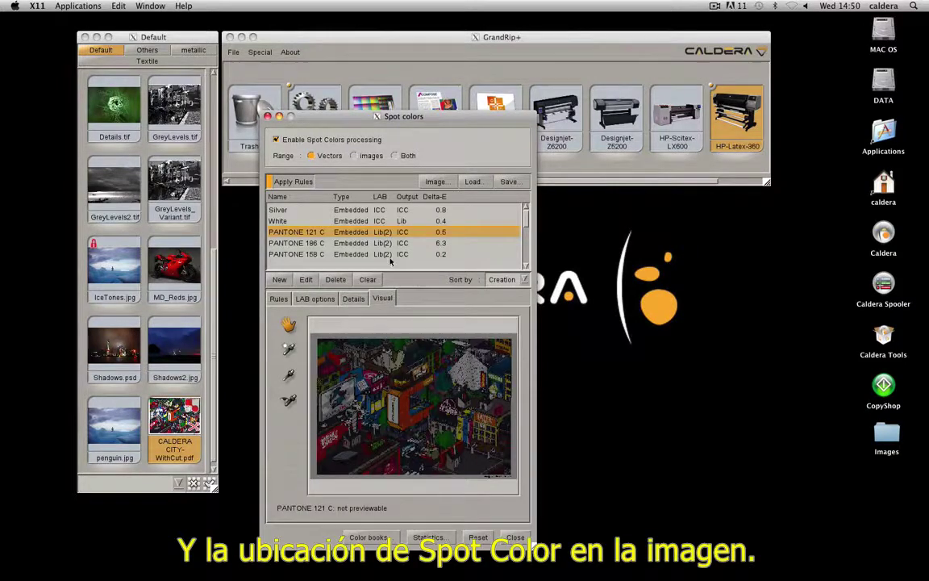
left_click(390, 256)
left_click(362, 224)
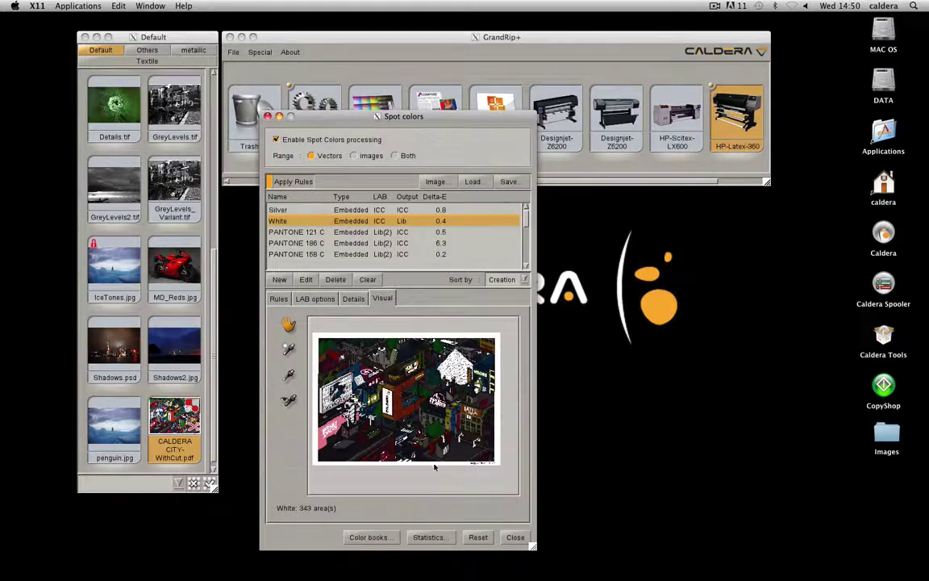
left_click(514, 536)
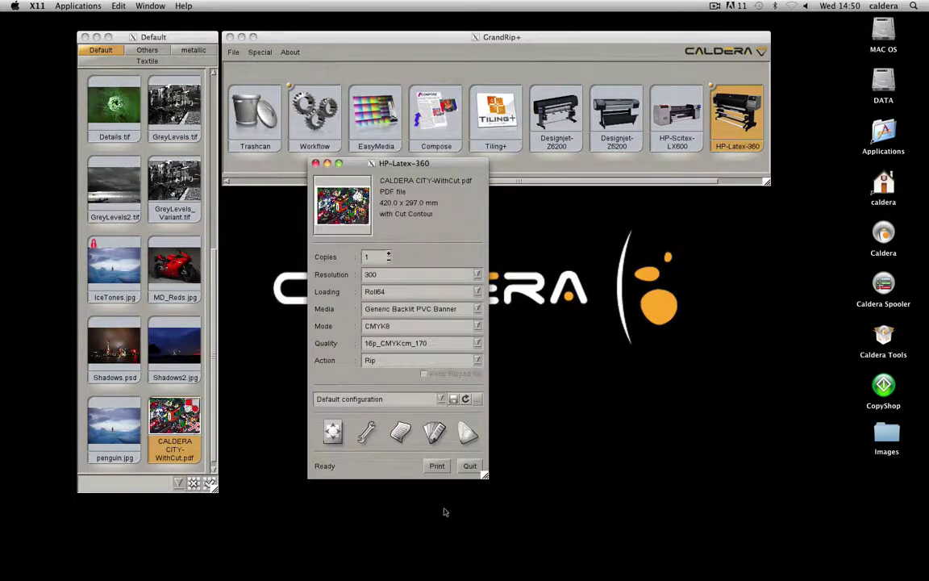
Step: Open the HP-Latex-360 printer options, view its Supplies web page in Chrome, then close Chrome
left_click(379, 447)
left_click_drag(165, 20, 220, 59)
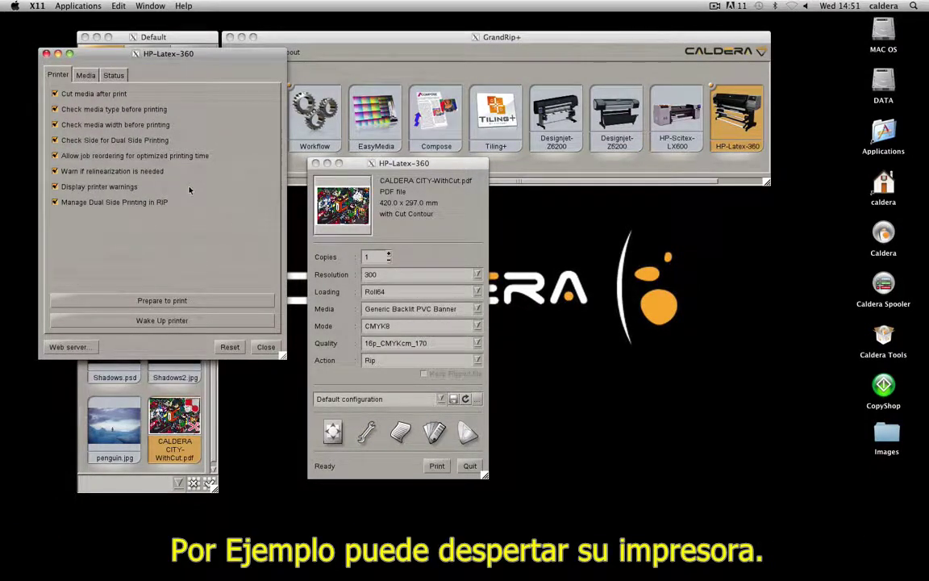
left_click(69, 346)
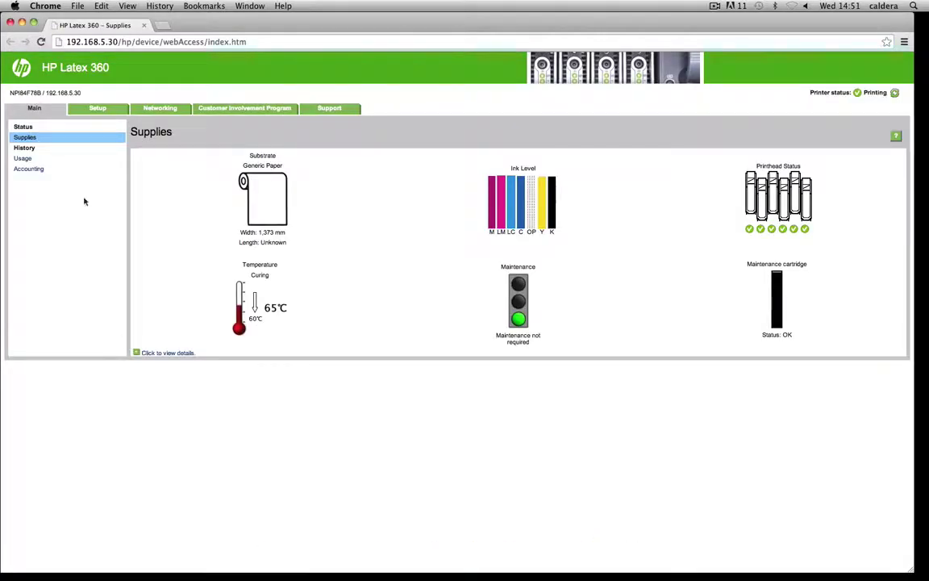
left_click(11, 22)
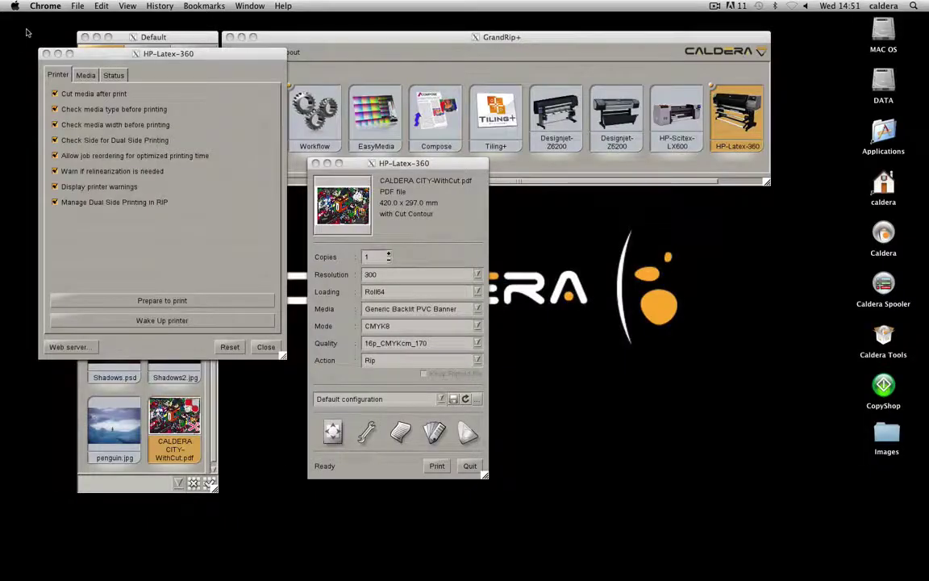
Step: Review the Media and Status tabs, close printer options, and open Page Setup for the job
left_click(84, 77)
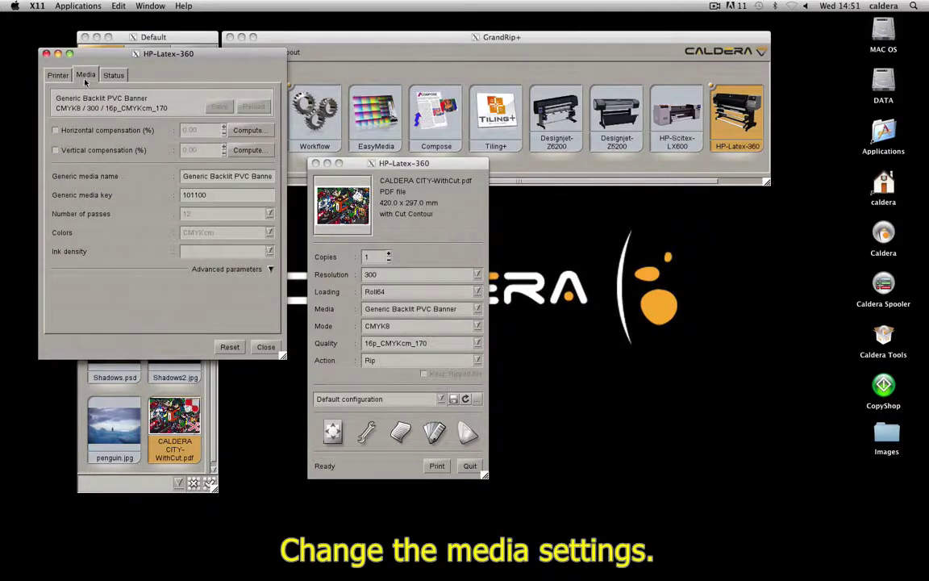
left_click(110, 78)
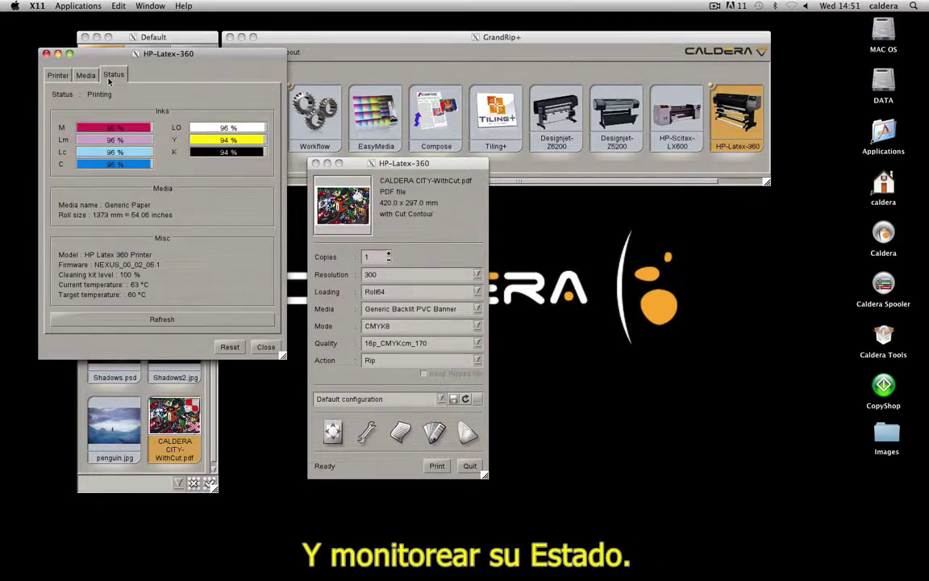
left_click(265, 348)
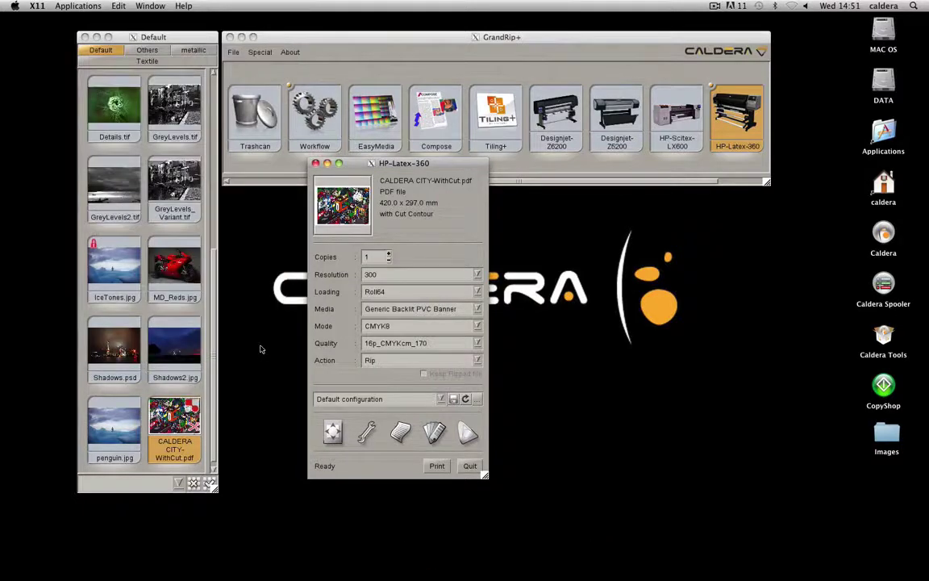
left_click(326, 428)
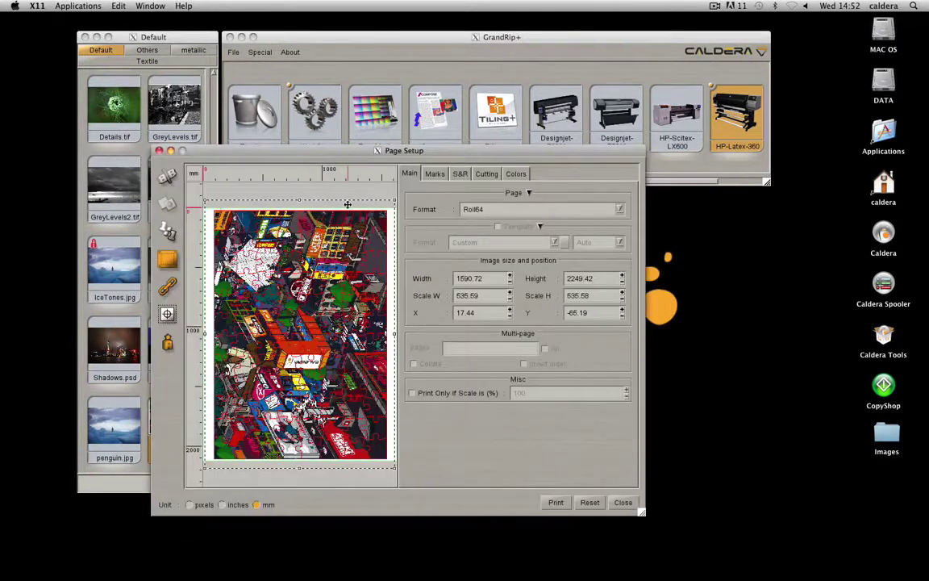
Step: Enable a Control Strip with the colour Target in the Marks tab
left_click_drag(354, 152, 373, 124)
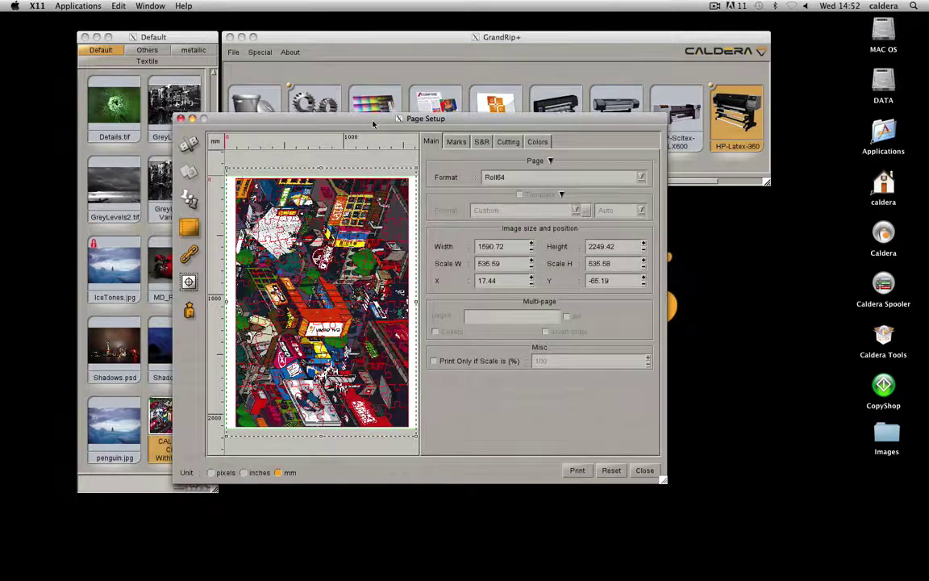
left_click(456, 142)
left_click(566, 245)
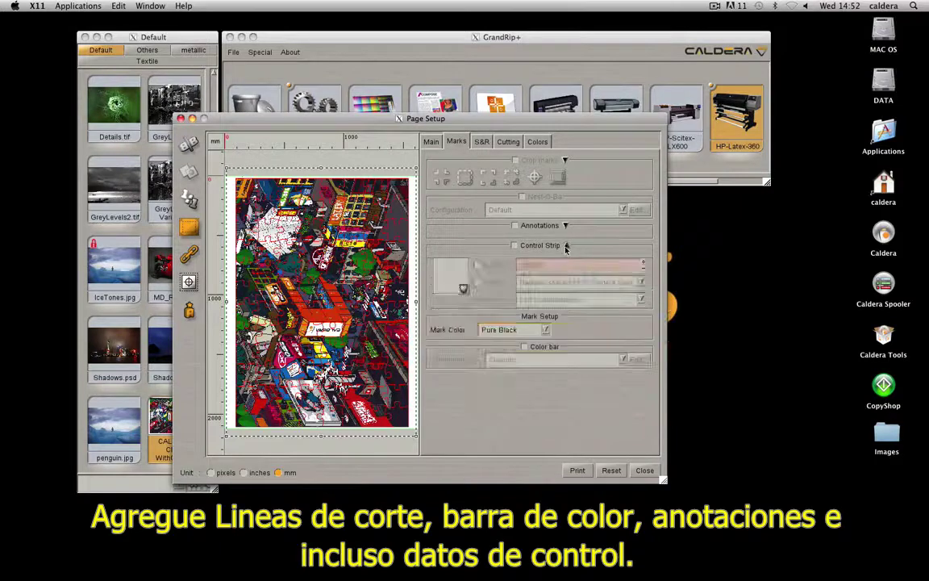
left_click(515, 245)
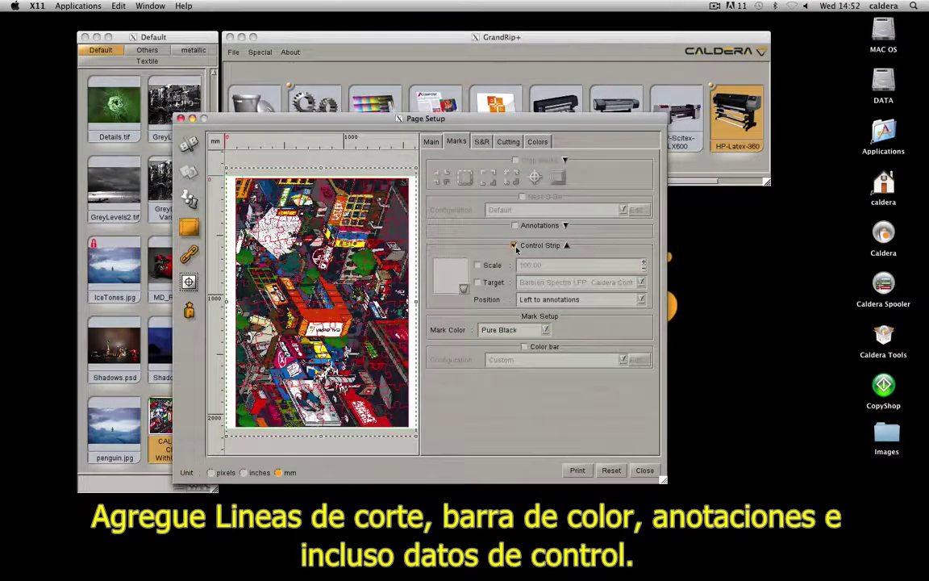
left_click(477, 283)
Step: Shrink the image proportionally on the page and rotate it to landscape
left_click_drag(415, 427, 379, 383)
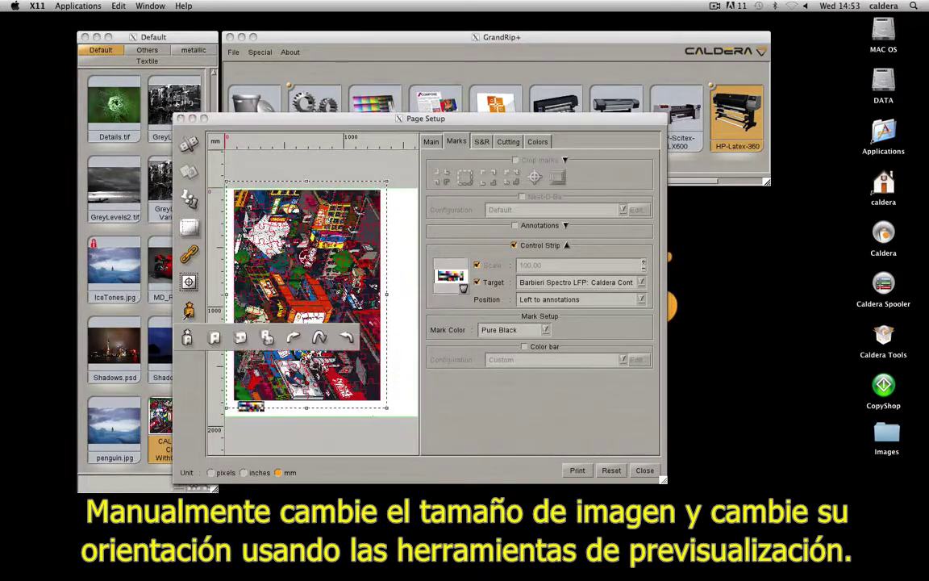
left_click(347, 337)
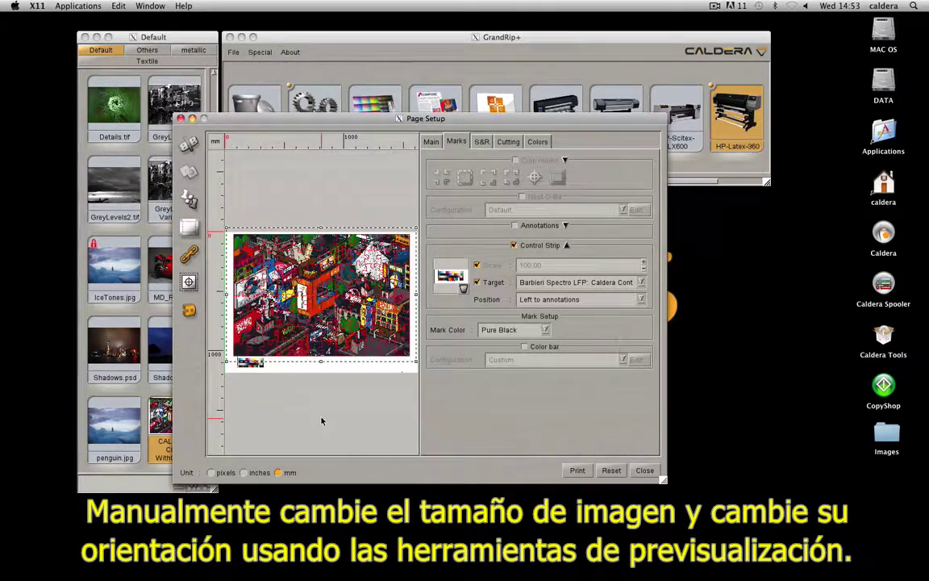
left_click(481, 141)
left_click(456, 180)
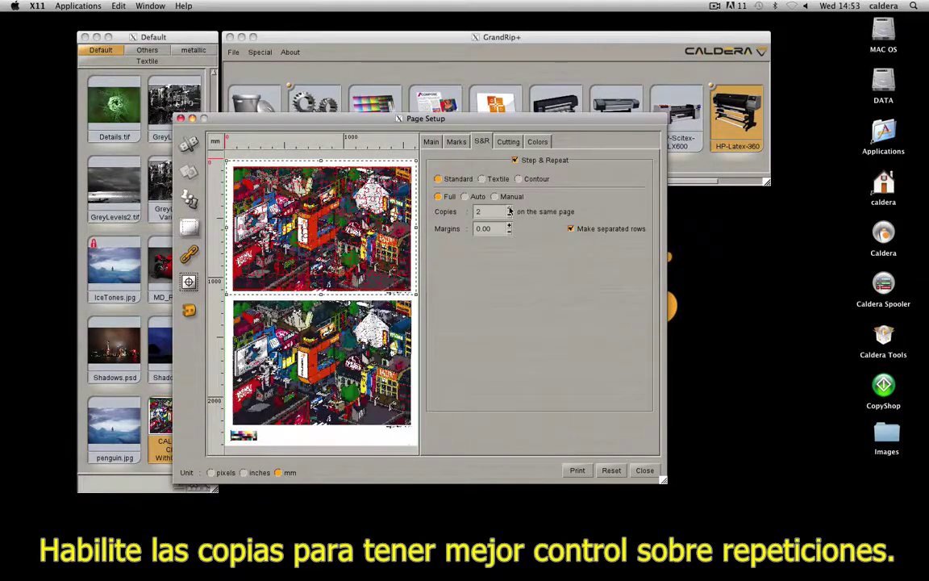
Step: Turn off Step & Repeat; cut only the CutContour with Cut_File, printing identification numbers
left_click(515, 160)
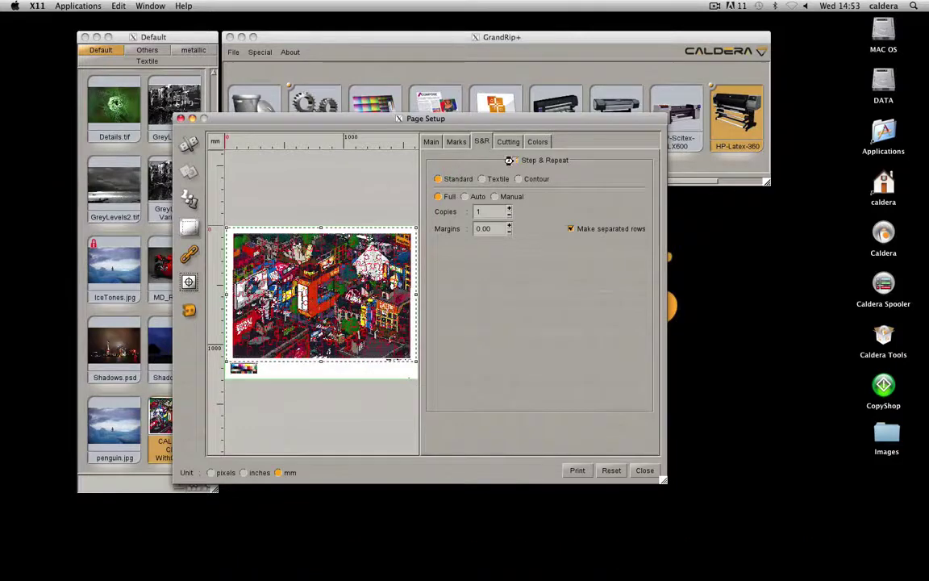
left_click(503, 143)
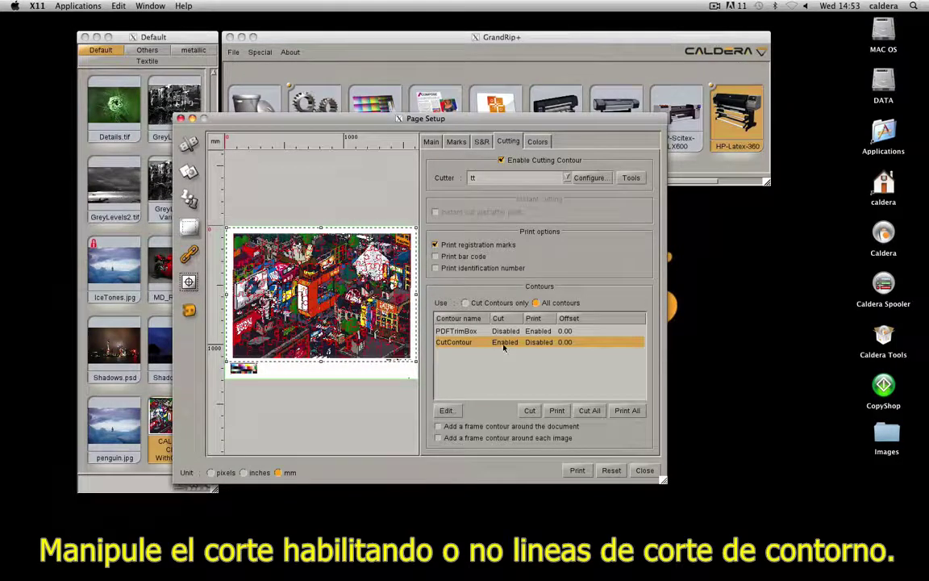
left_click(495, 305)
left_click(474, 269)
left_click(454, 330)
left_click(492, 178)
left_click(493, 192)
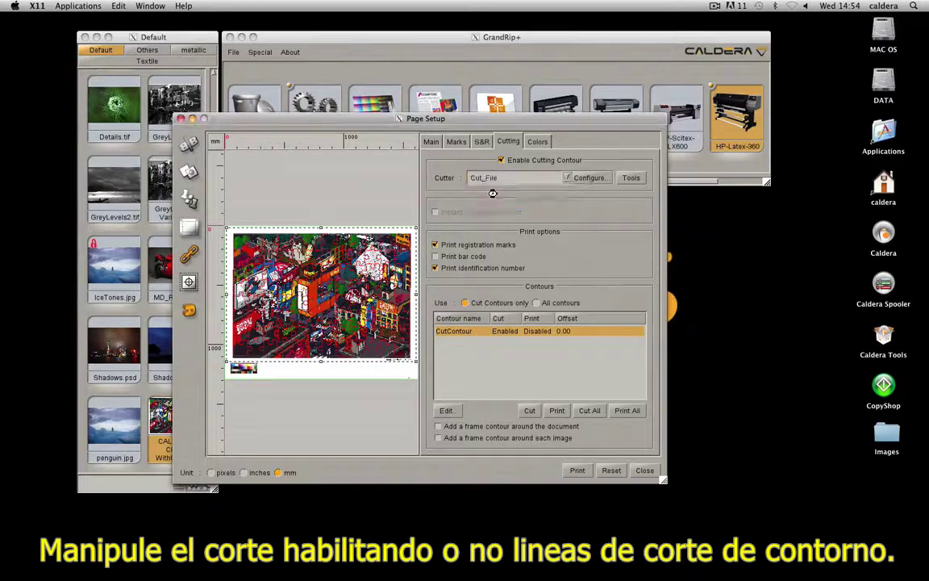
Step: Adjust the cyan and magenta corrections, reset them to zero, and close Page Setup
left_click(536, 141)
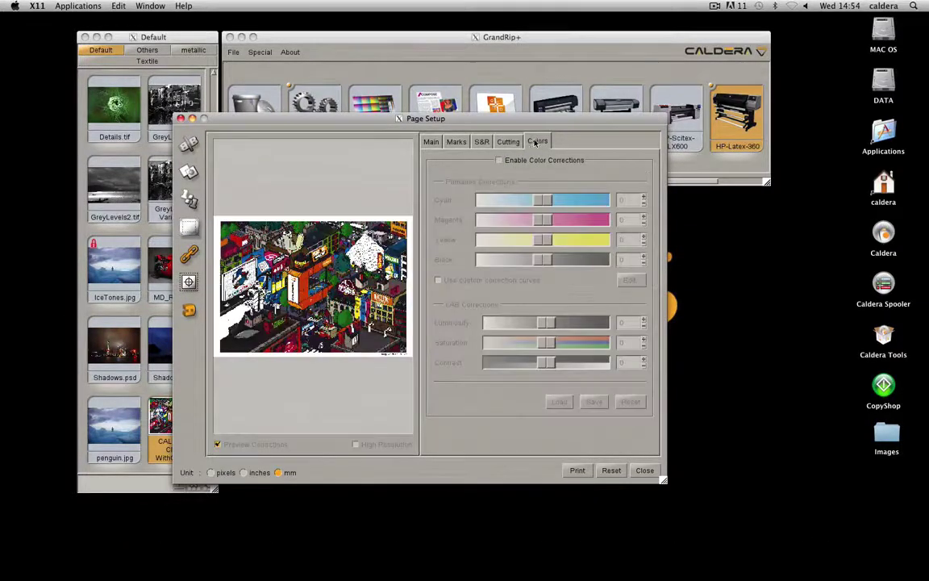
left_click_drag(543, 200, 519, 202)
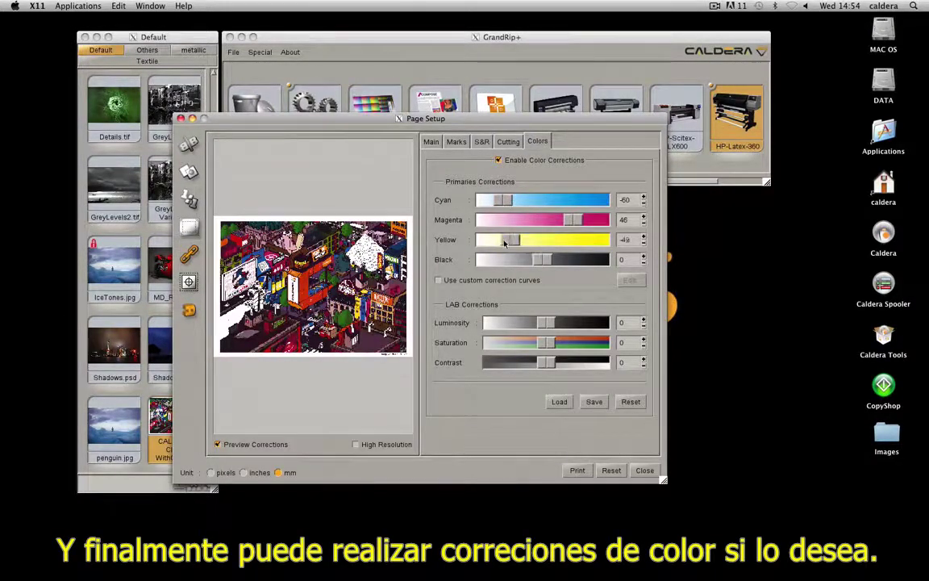
left_click(629, 220)
left_click(630, 401)
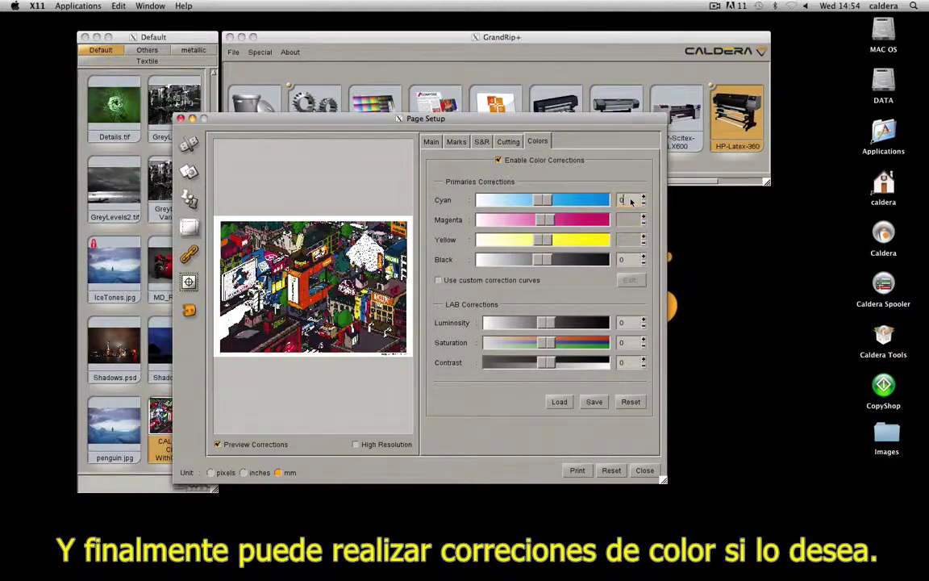
left_click(644, 471)
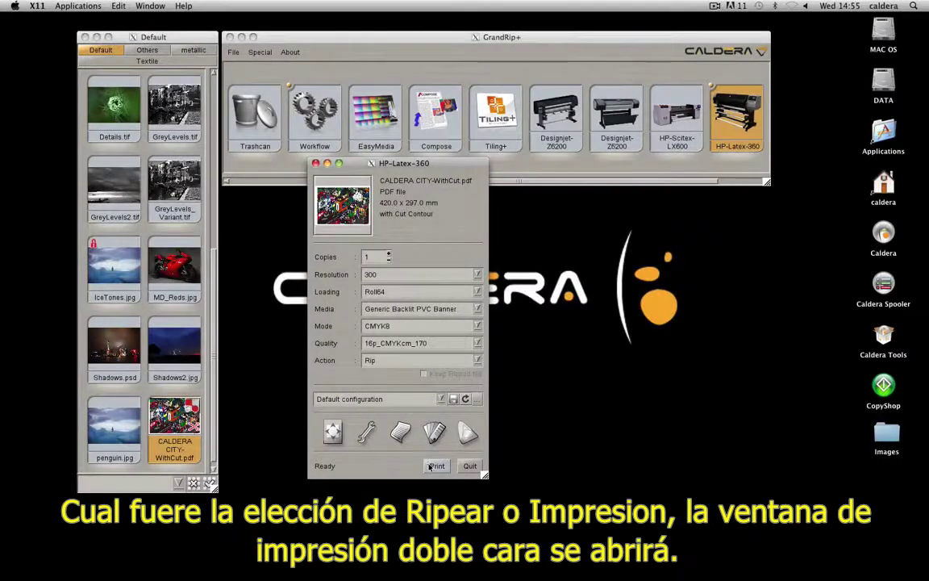
Step: Print the job, preview the Side A options, then return to Single Side and confirm
left_click(434, 466)
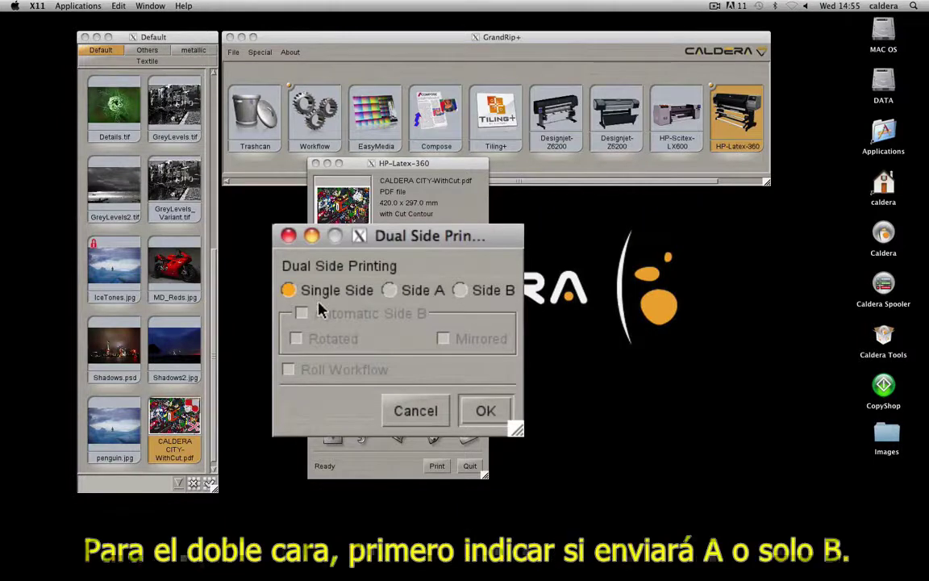
left_click(391, 292)
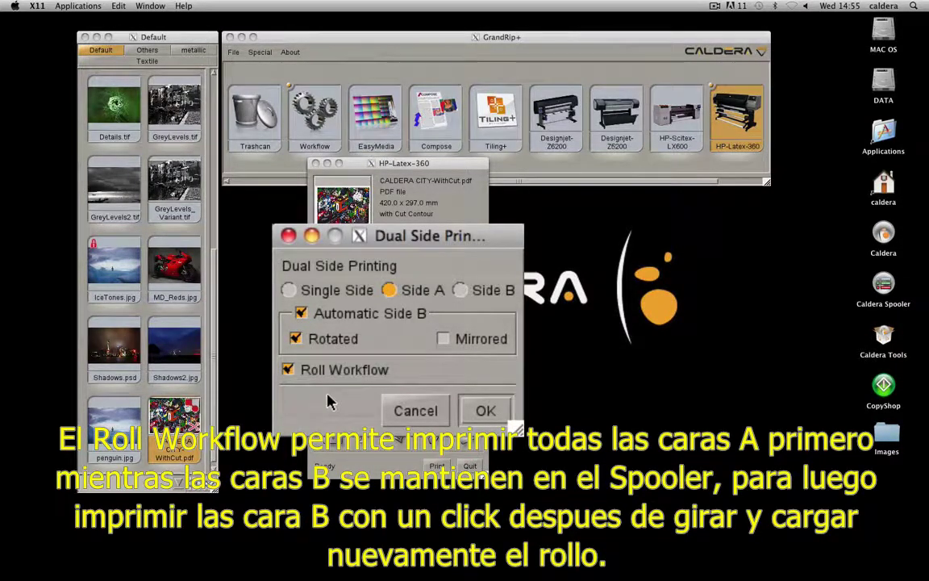
left_click(292, 288)
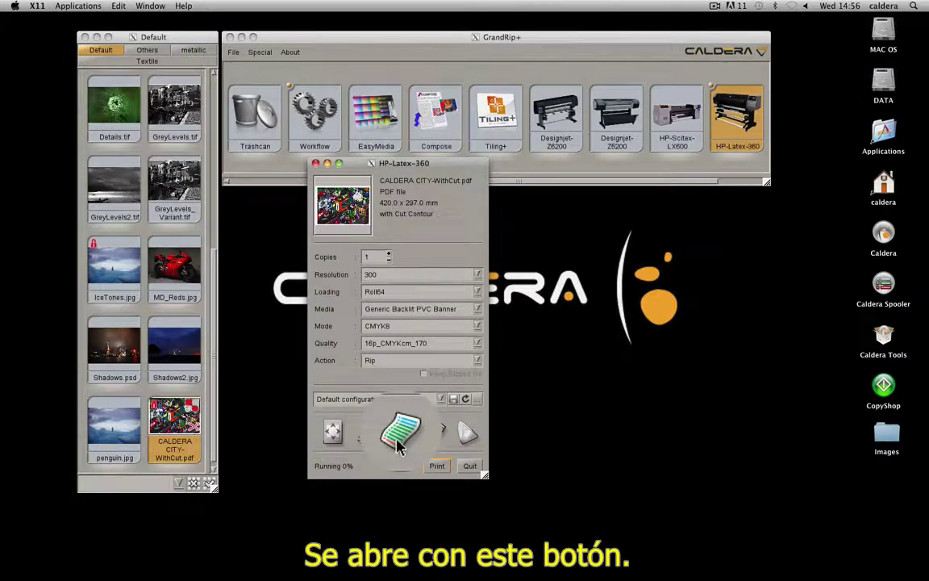
Step: Open the Spooler and view the job's Colors and Settings tabs
left_click(399, 435)
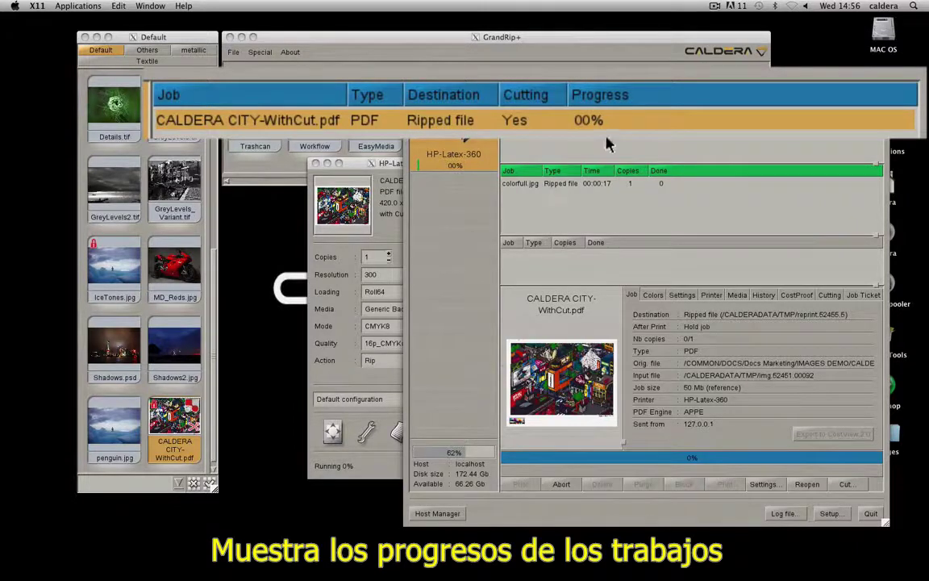
left_click(662, 297)
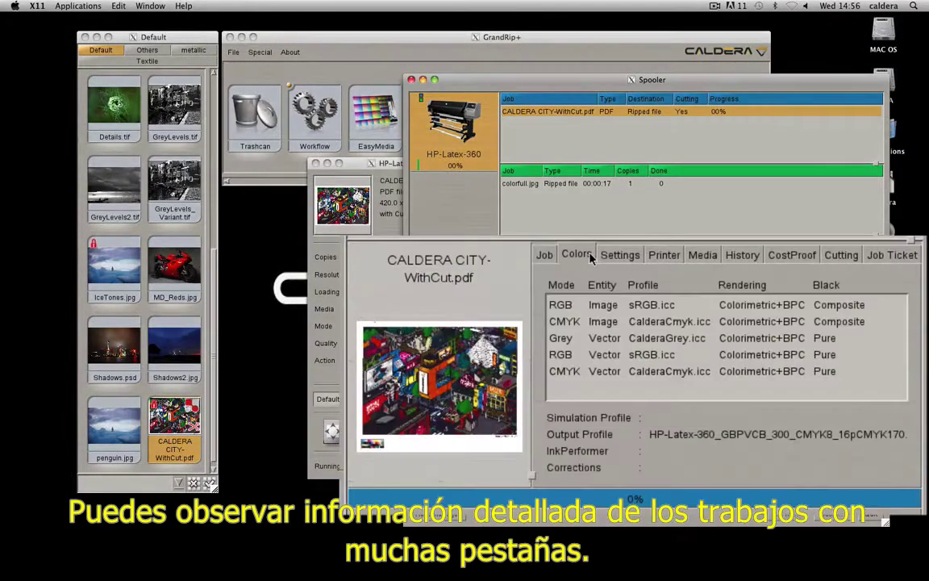
left_click(604, 255)
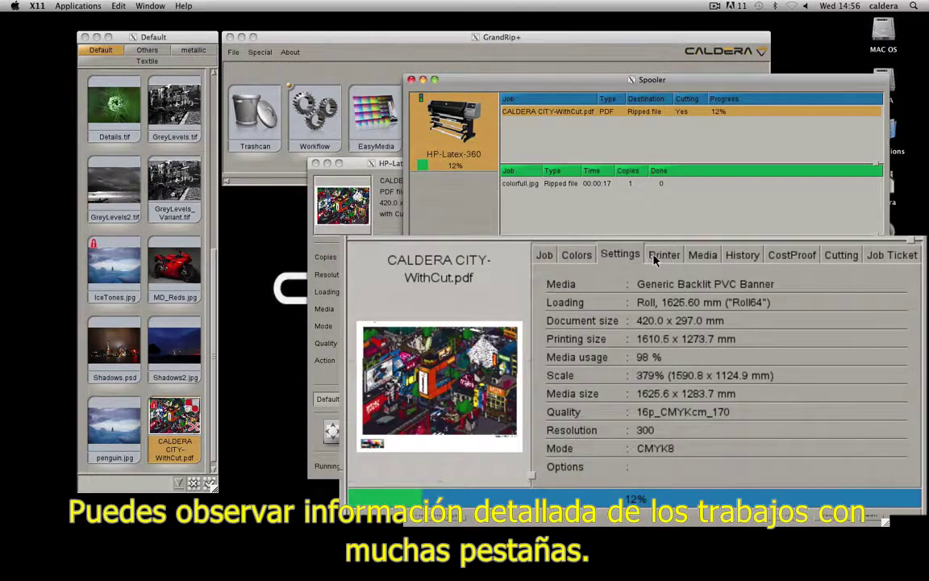